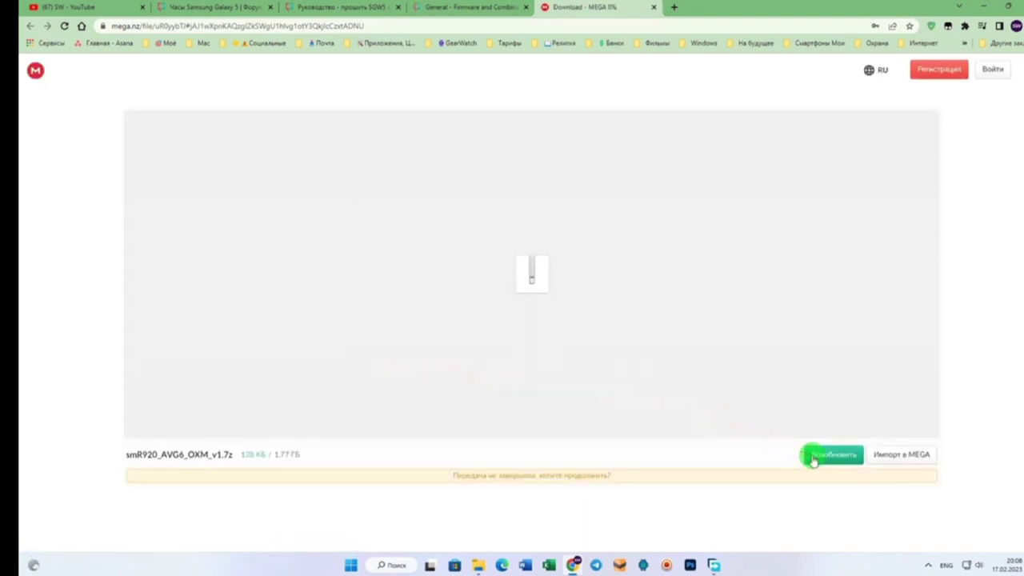
Step: Close the MEGA download page and review the instructions and attachments in the SGW5 netOdin flashing guide
click(656, 10)
click(356, 8)
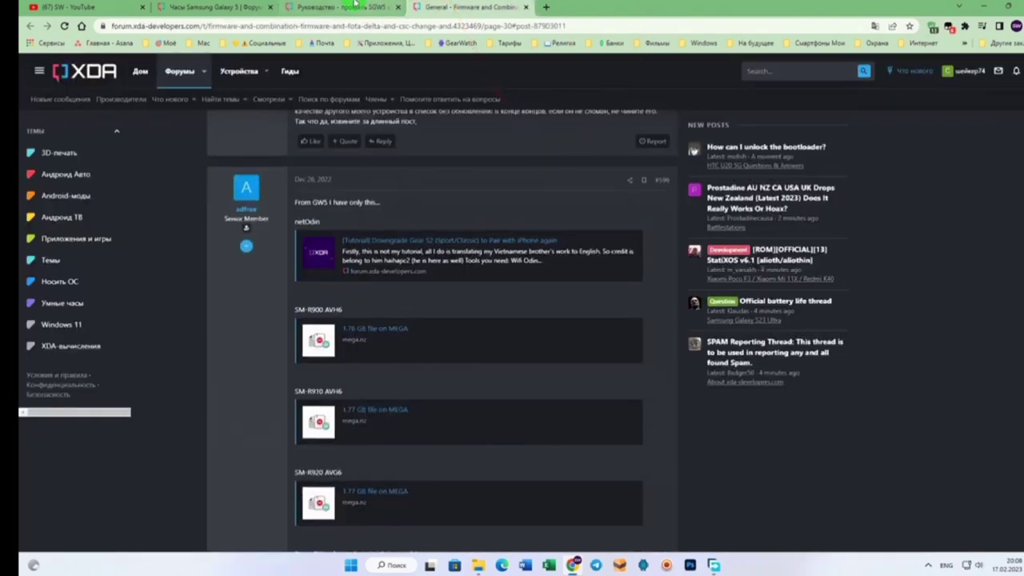
scroll(406, 355, down, 5)
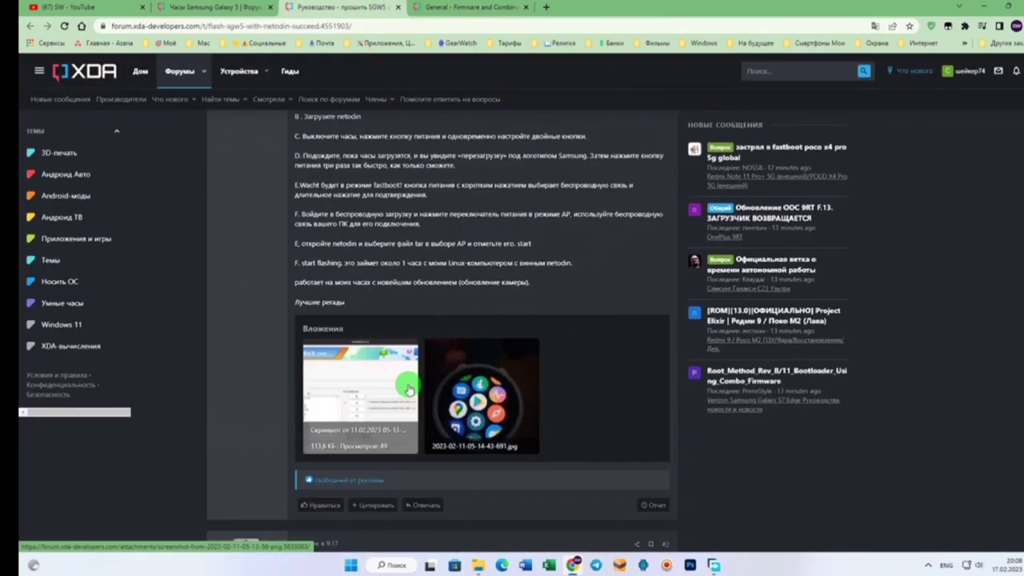
scroll(407, 384, up, 2)
Step: Open the Gear S2 downgrade tutorial linked under netOdin in the firmware and combination thread in a new browser tab
click(456, 8)
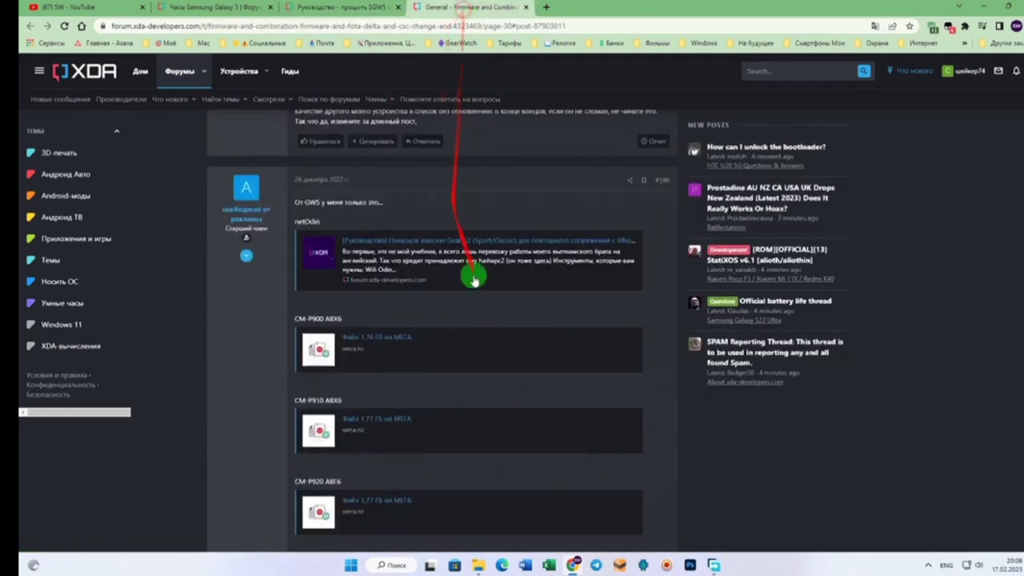
scroll(484, 326, down, 3)
scroll(484, 326, down, 3)
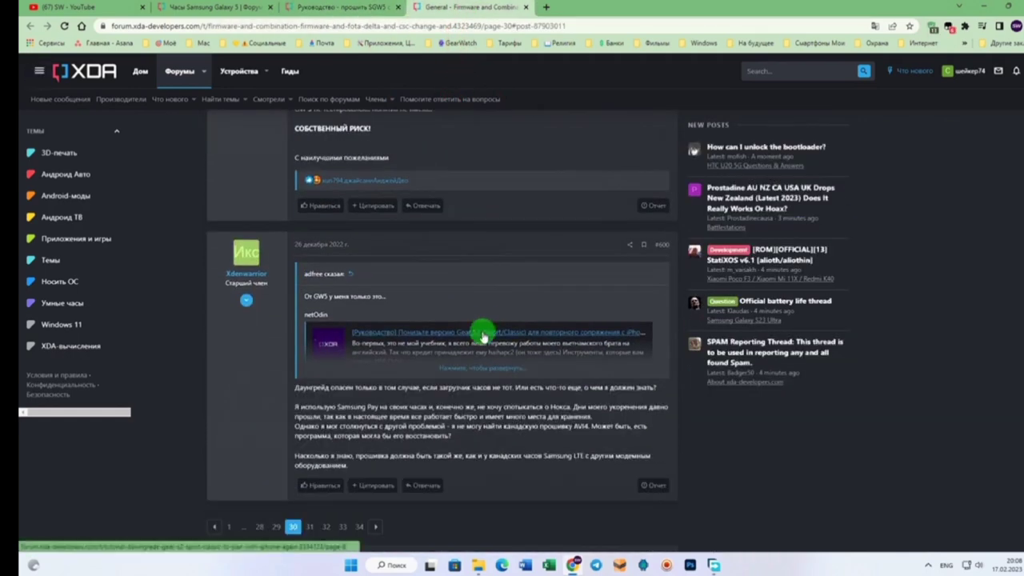
right_click(483, 332)
click(503, 338)
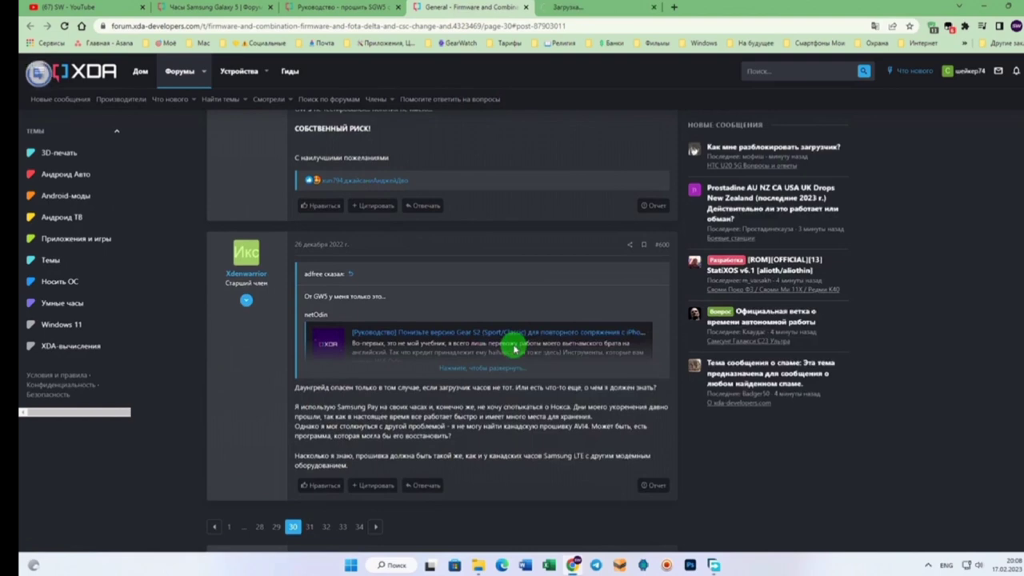
click(584, 5)
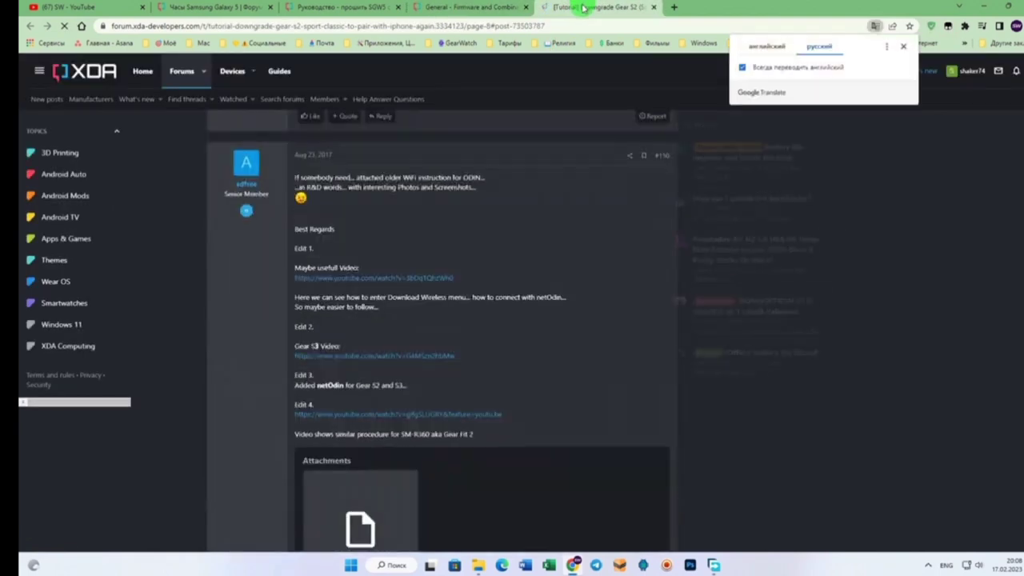
Step: Download the attached WiFi_Net_Odin.zip to the Pictures folder and close the tutorial page
scroll(455, 312, down, 3)
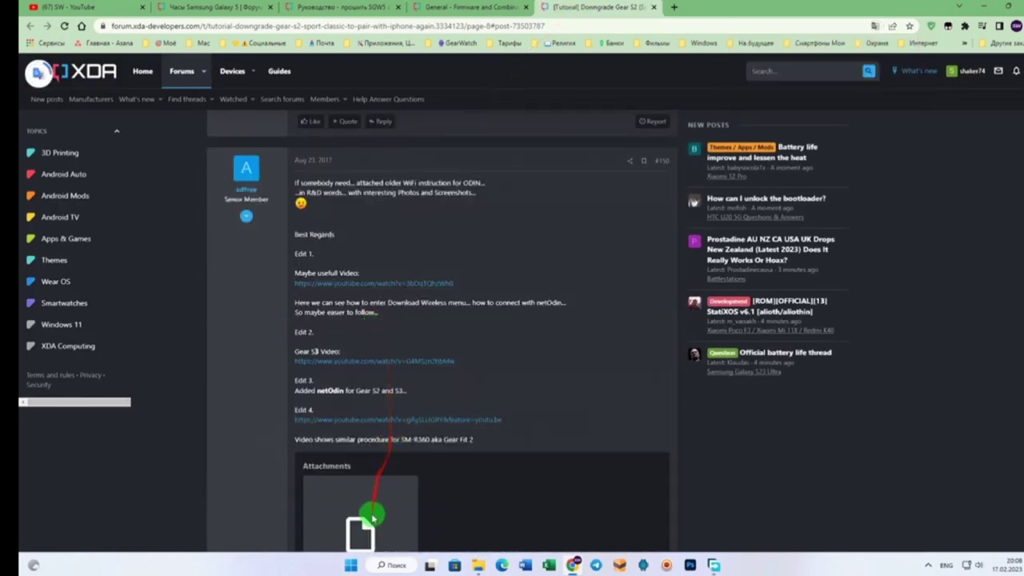
click(368, 522)
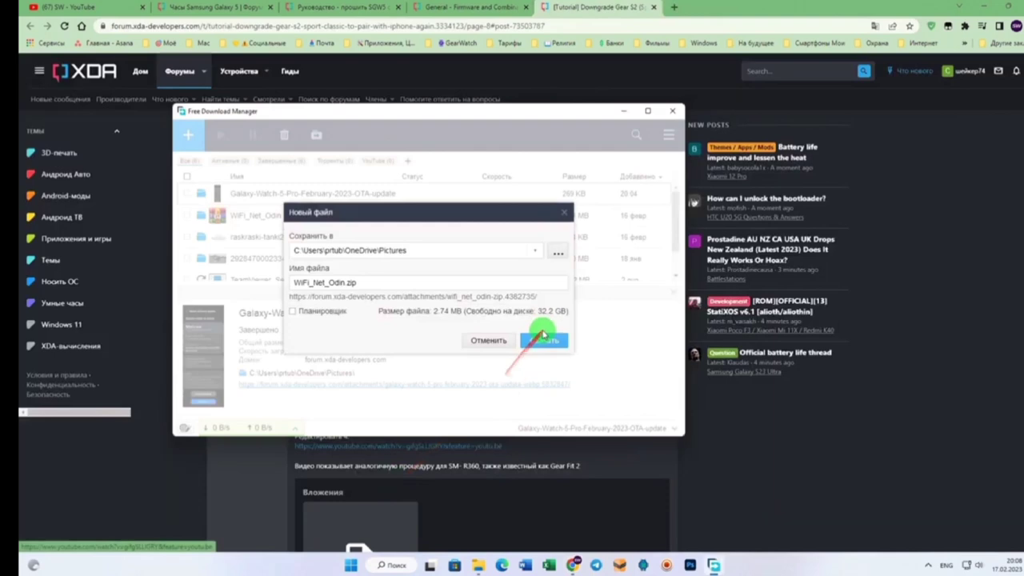
click(542, 338)
click(654, 9)
click(653, 7)
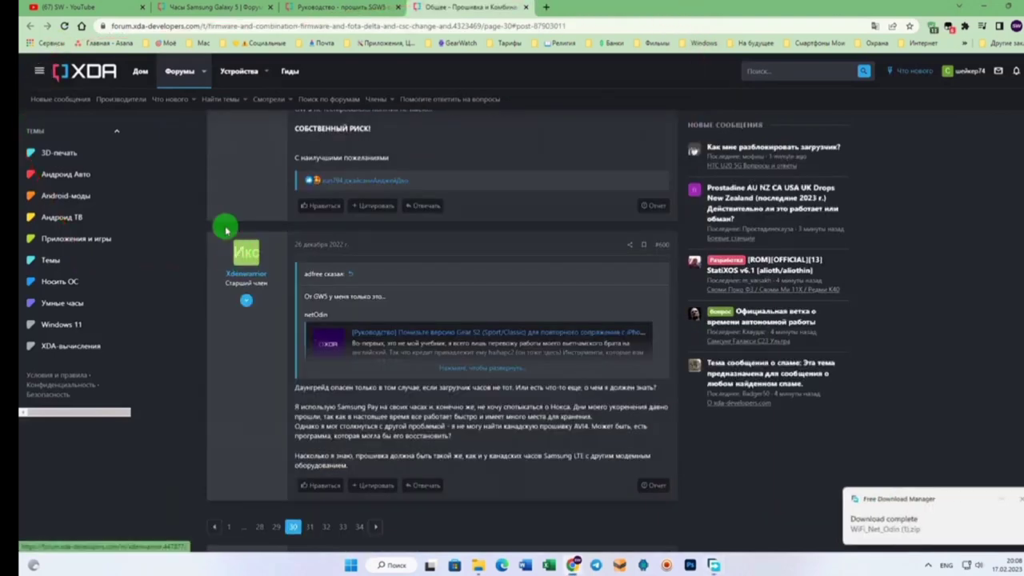
Step: Clear the browser, download manager and old folder window from view and open the desktop folder "Прошивка GW5, GW4"
click(989, 4)
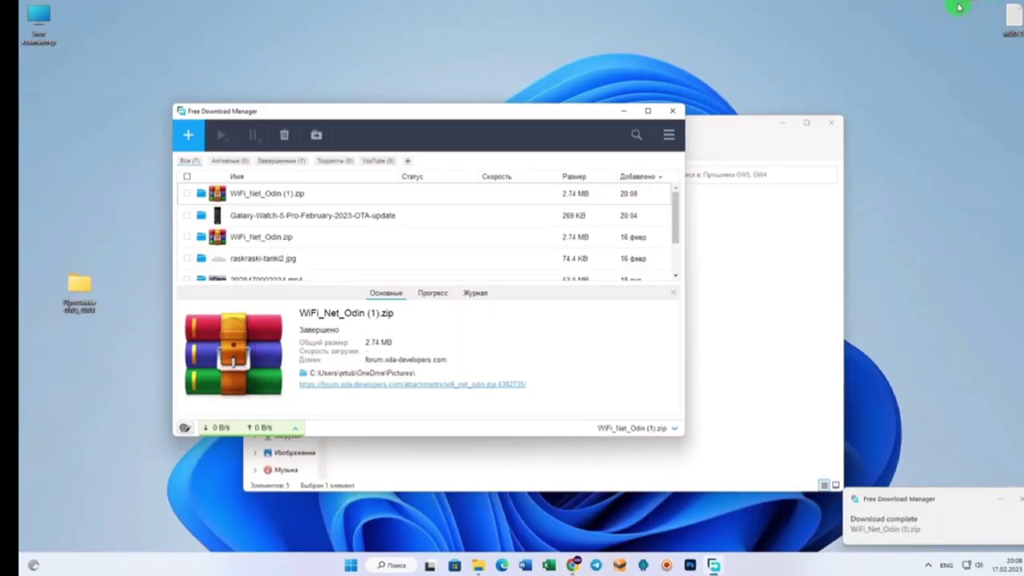
click(671, 110)
click(831, 123)
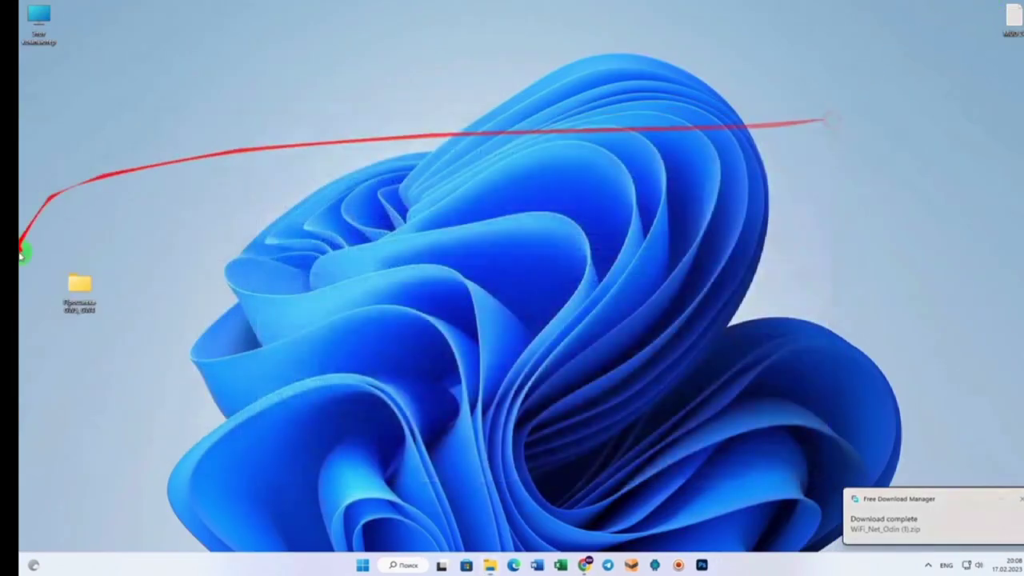
double_click(80, 296)
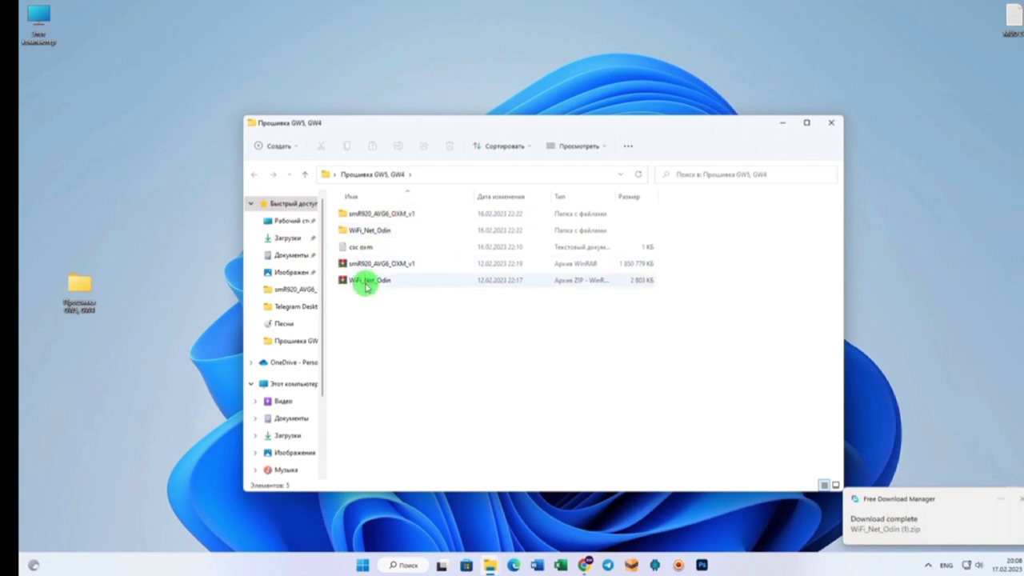
Step: Check the WinRAR extraction options for the WiFi_Net_Odin and smR920_AVG6_OXM_v1 archives without extracting them
click(367, 281)
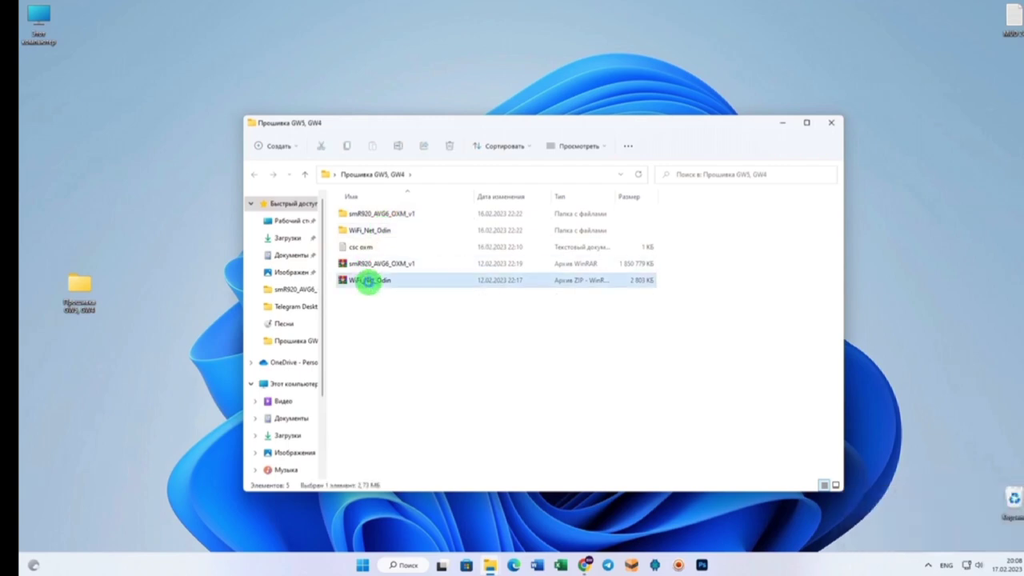
right_click(366, 282)
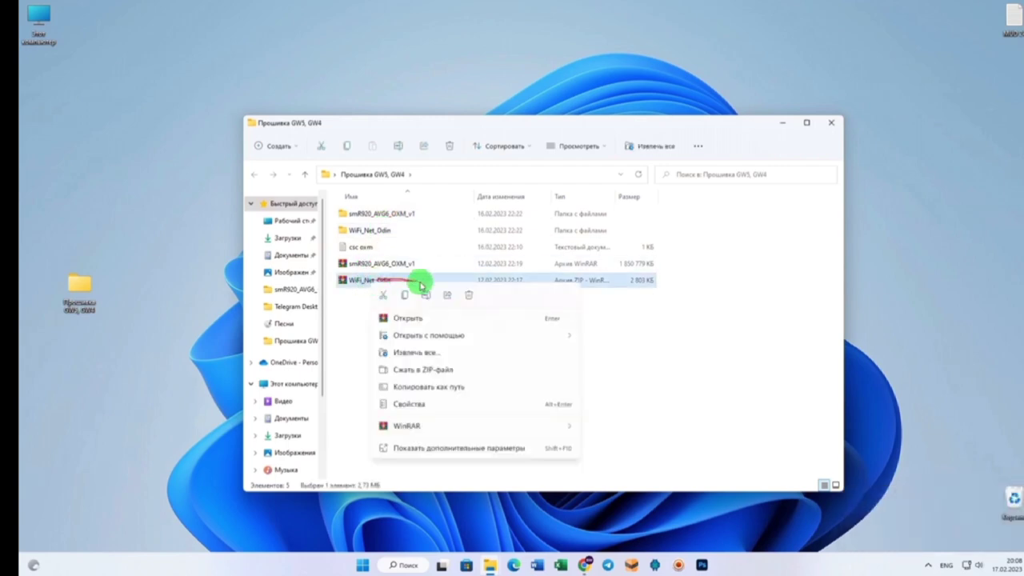
mouse_move(450, 428)
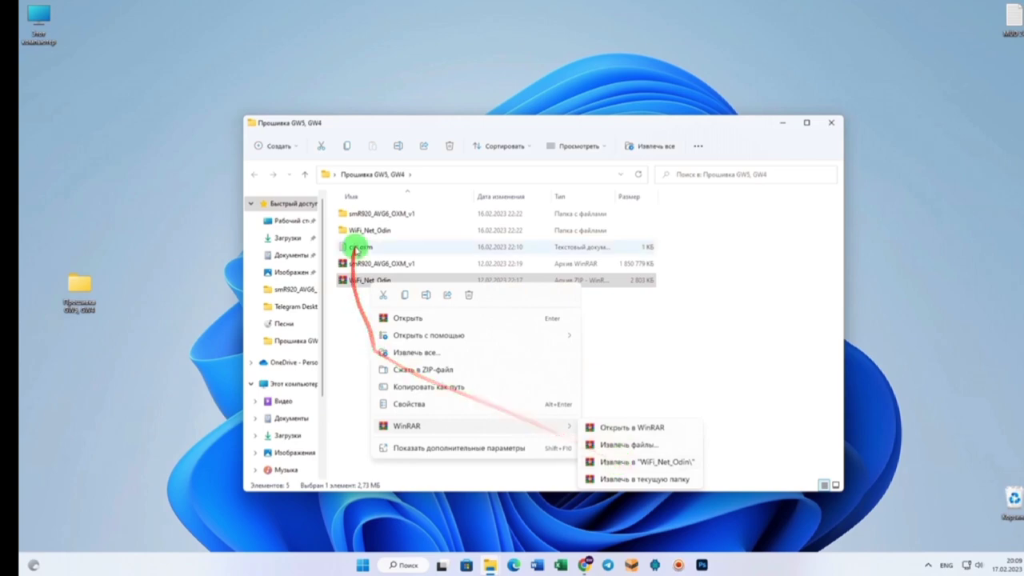
click(370, 268)
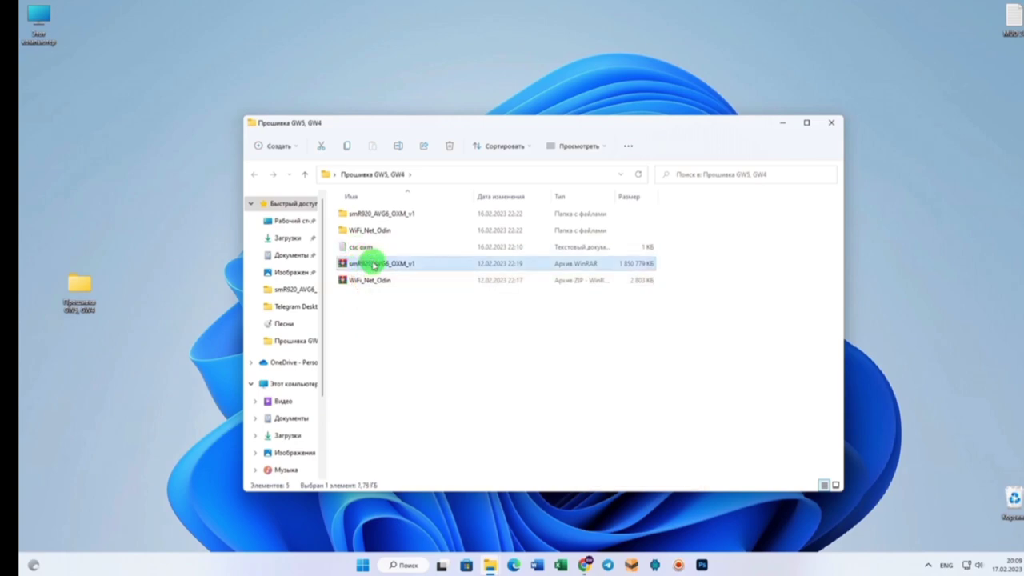
right_click(372, 265)
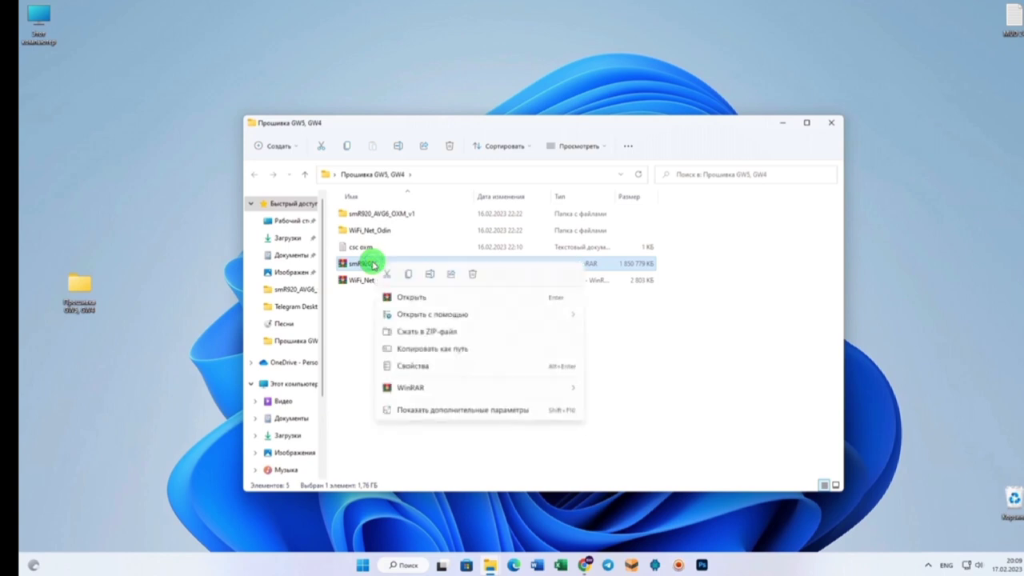
mouse_move(446, 390)
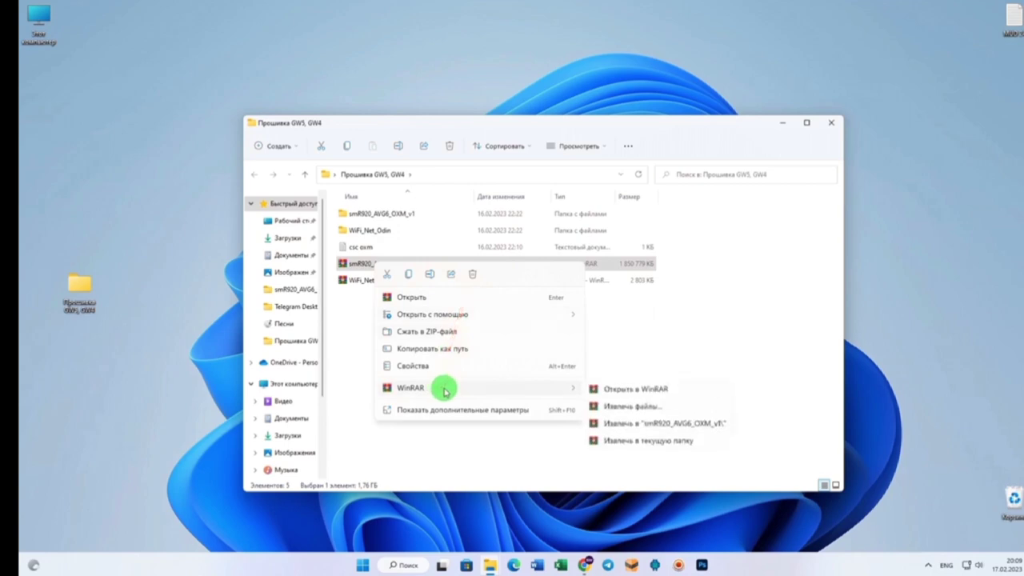
click(758, 258)
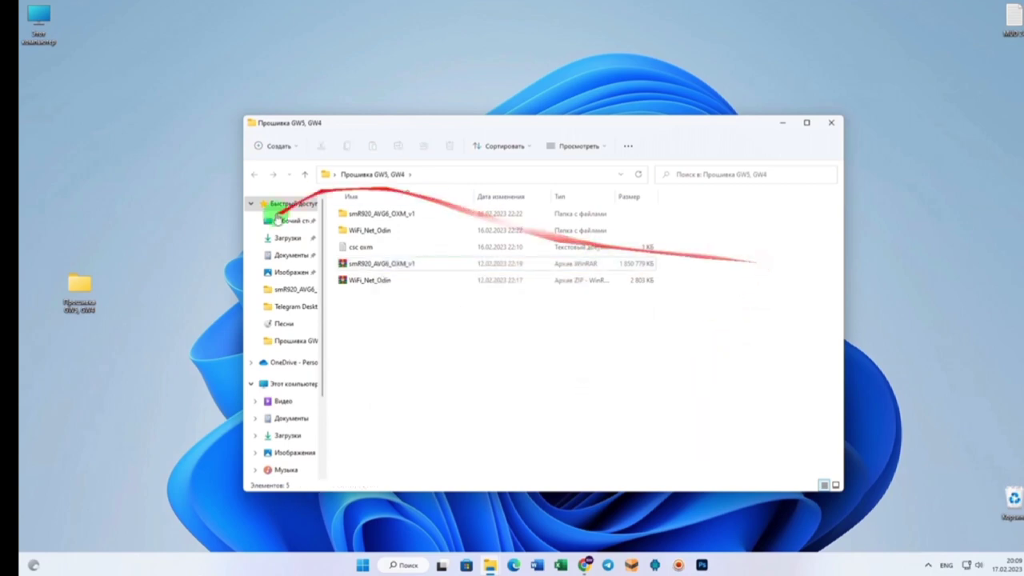
Step: Switch to Chrome, reread the SGW5 flashing guide down to its attachments, and return to the firmware folder
click(587, 565)
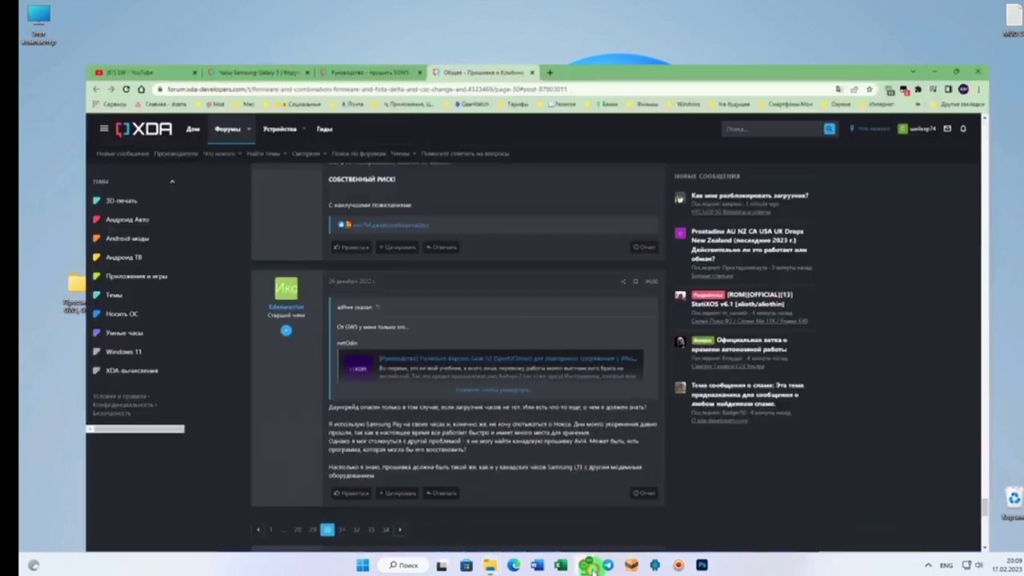
click(336, 6)
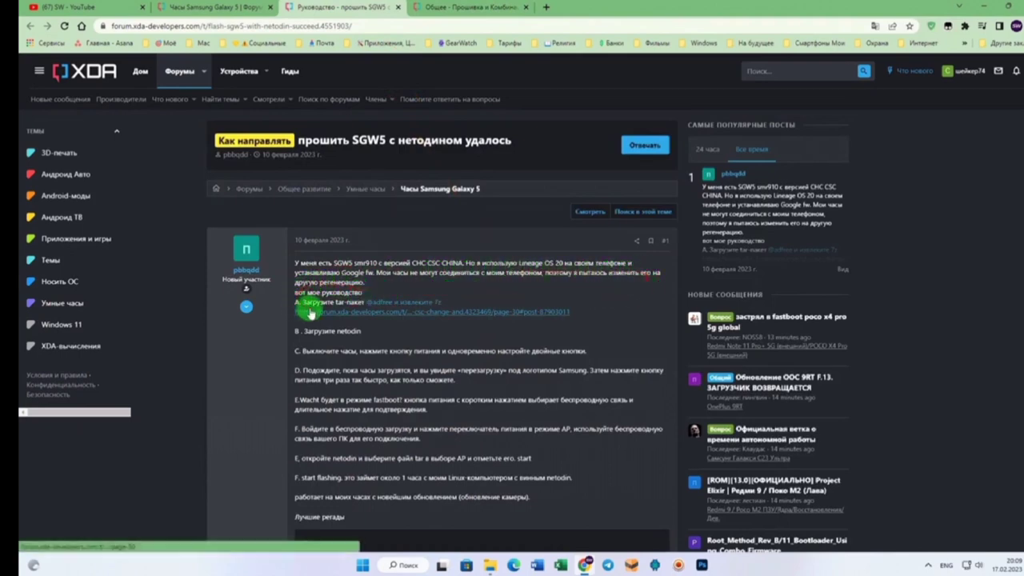
scroll(416, 373, down, 4)
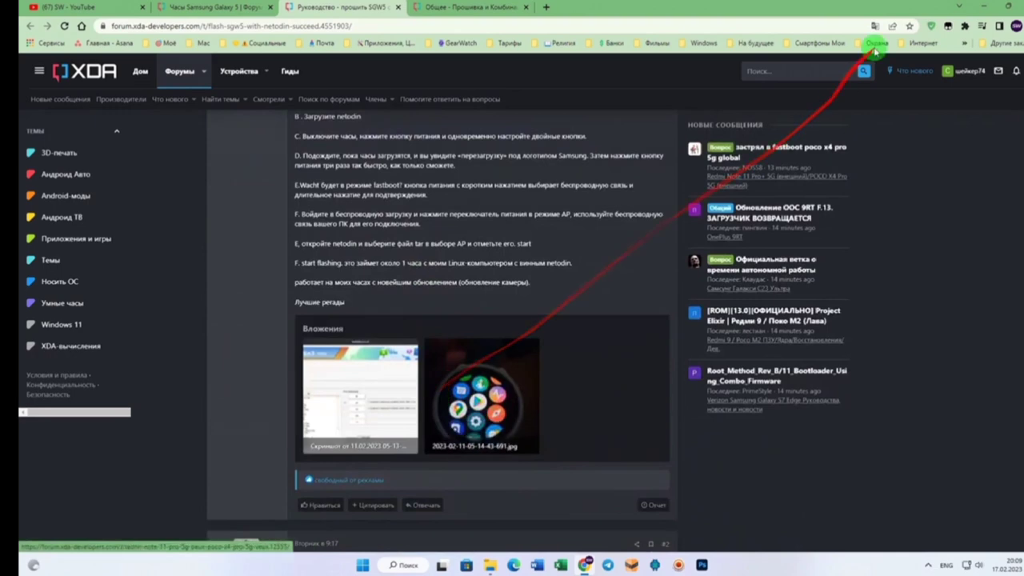
click(959, 5)
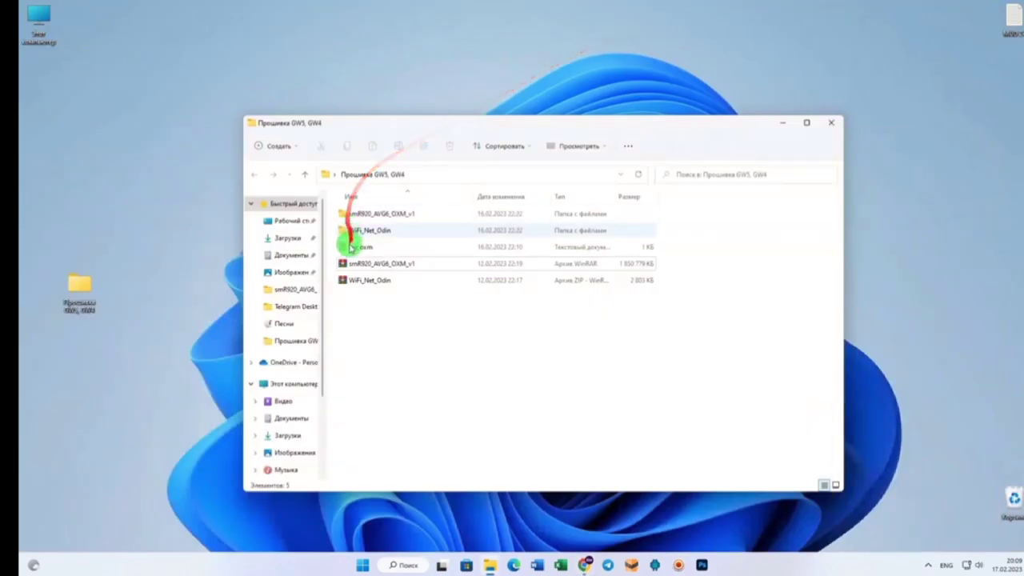
Step: Open the "csc oxm" text file, examine the full list of CSC codes in the OXM region, and close it
click(364, 248)
double_click(364, 247)
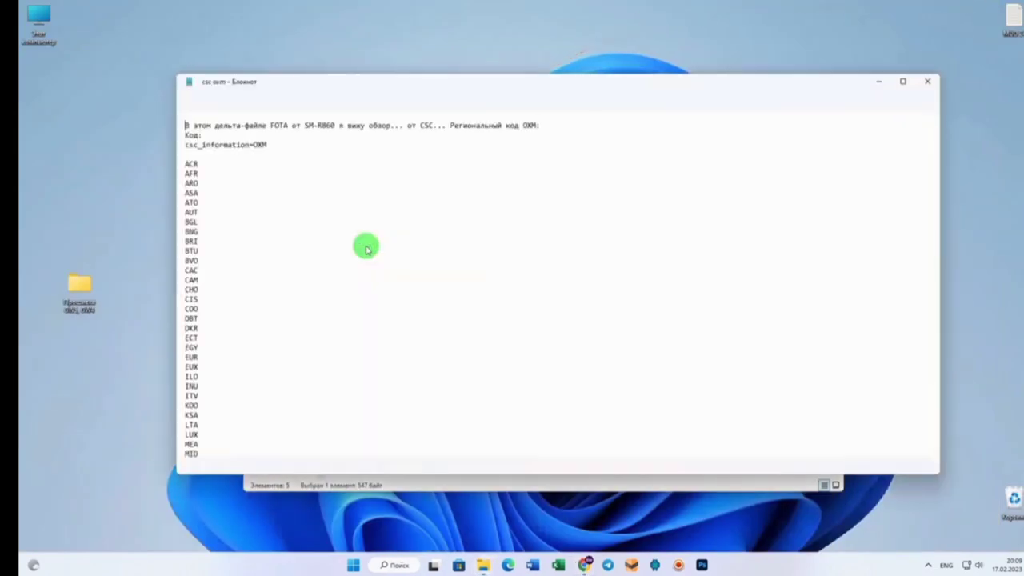
click(858, 84)
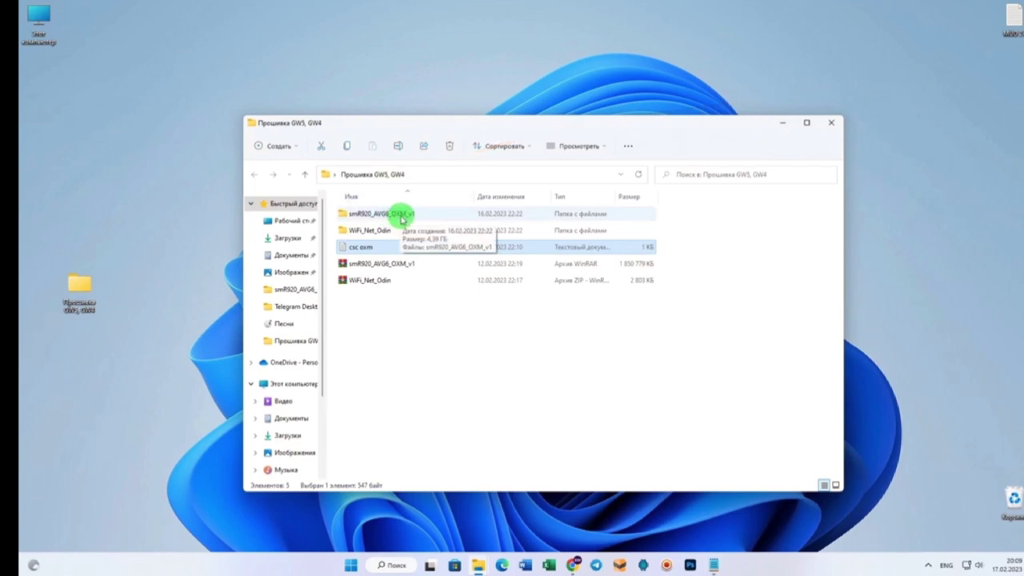
click(714, 564)
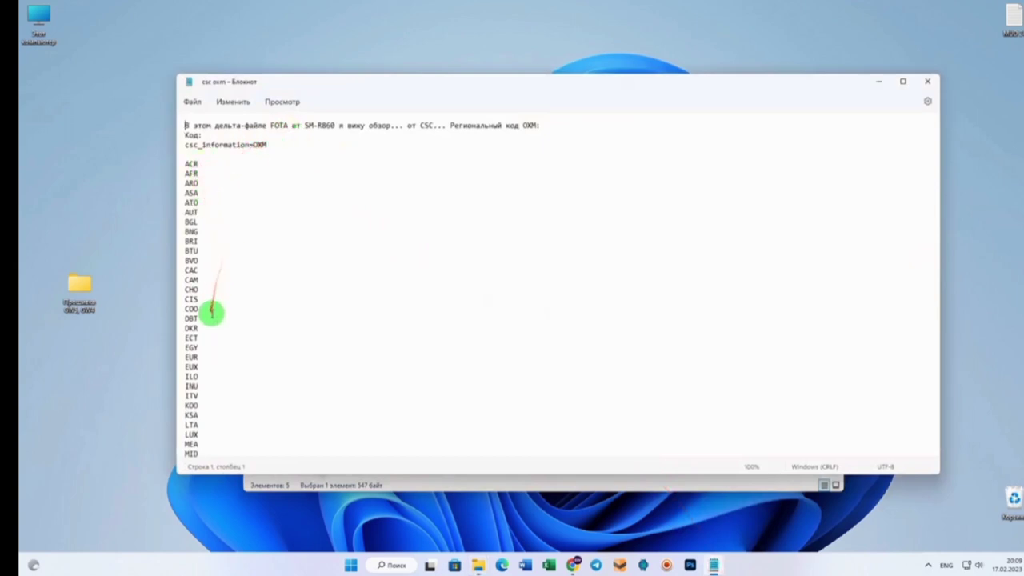
scroll(212, 312, down, 11)
scroll(212, 313, down, 4)
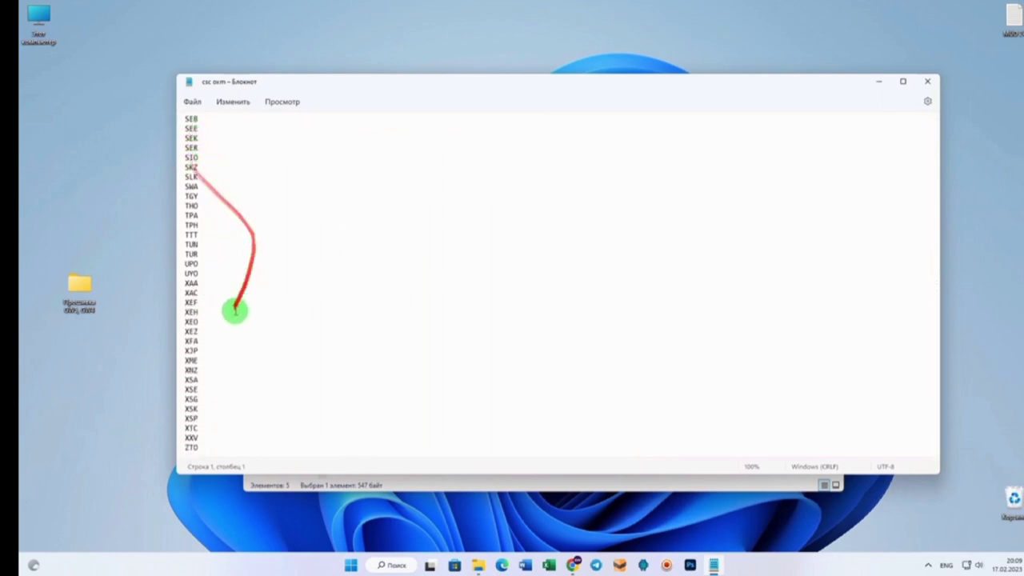
scroll(234, 316, down, 1)
scroll(234, 315, up, 12)
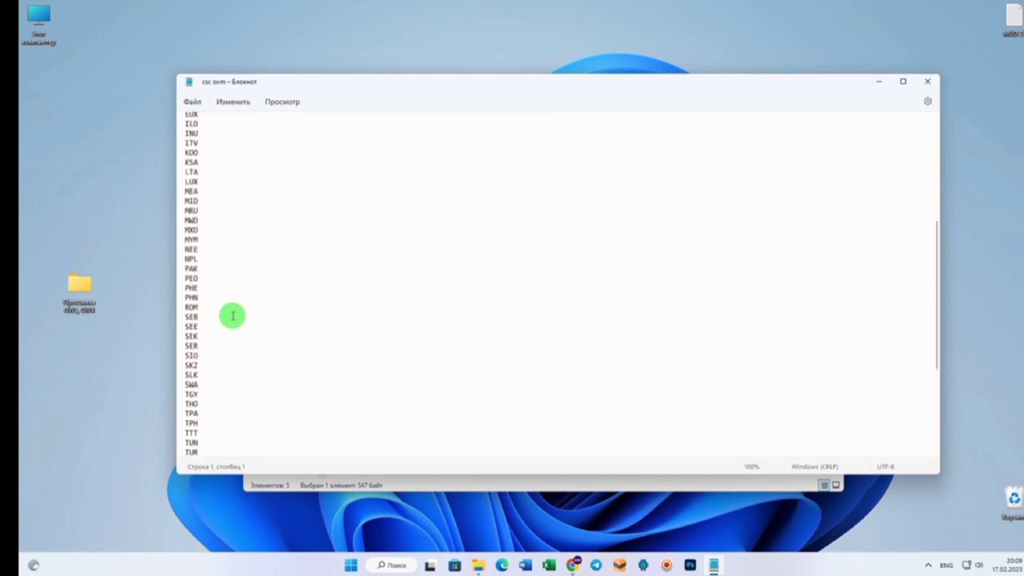
scroll(233, 312, up, 2)
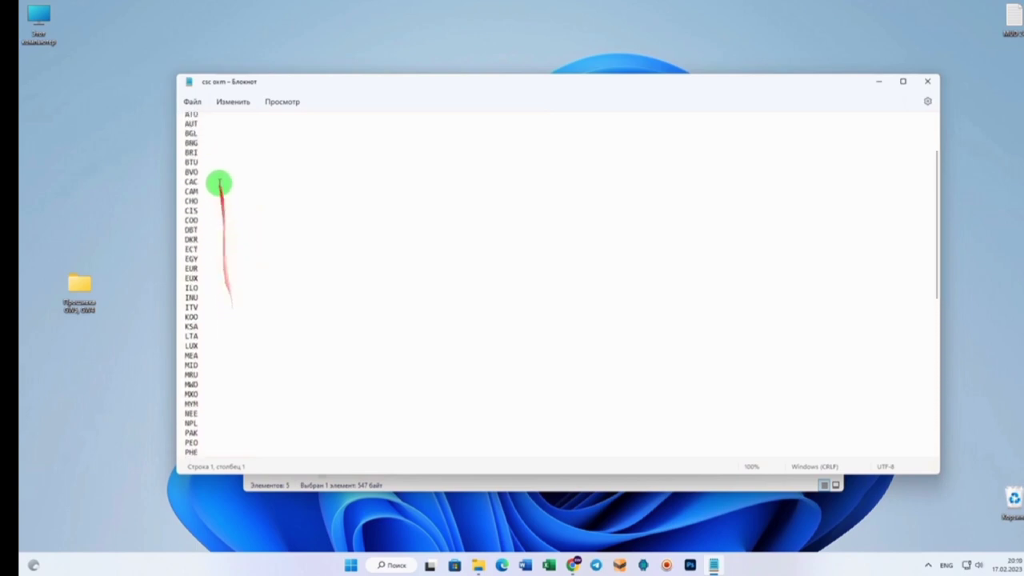
scroll(251, 209, up, 3)
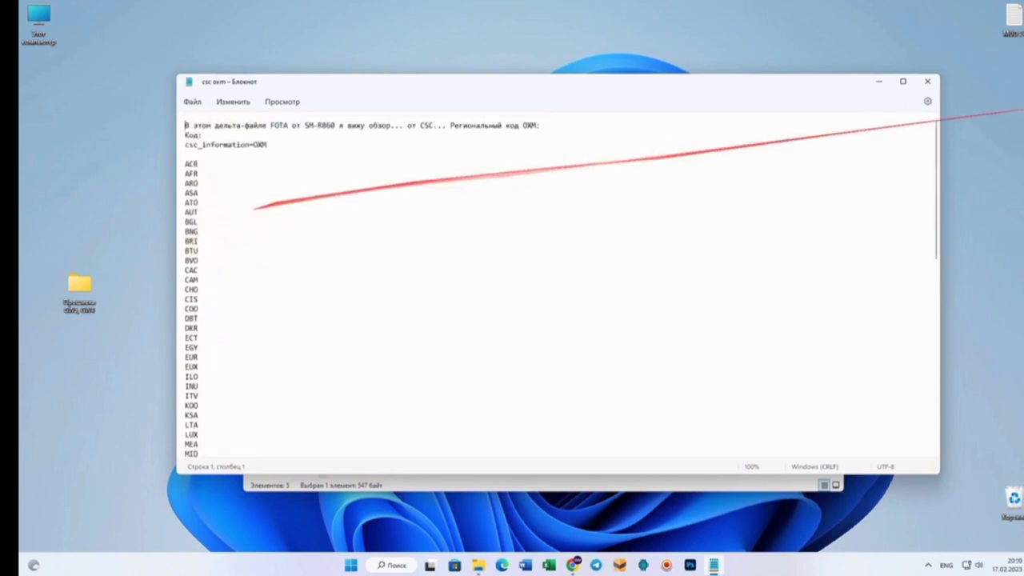
click(925, 80)
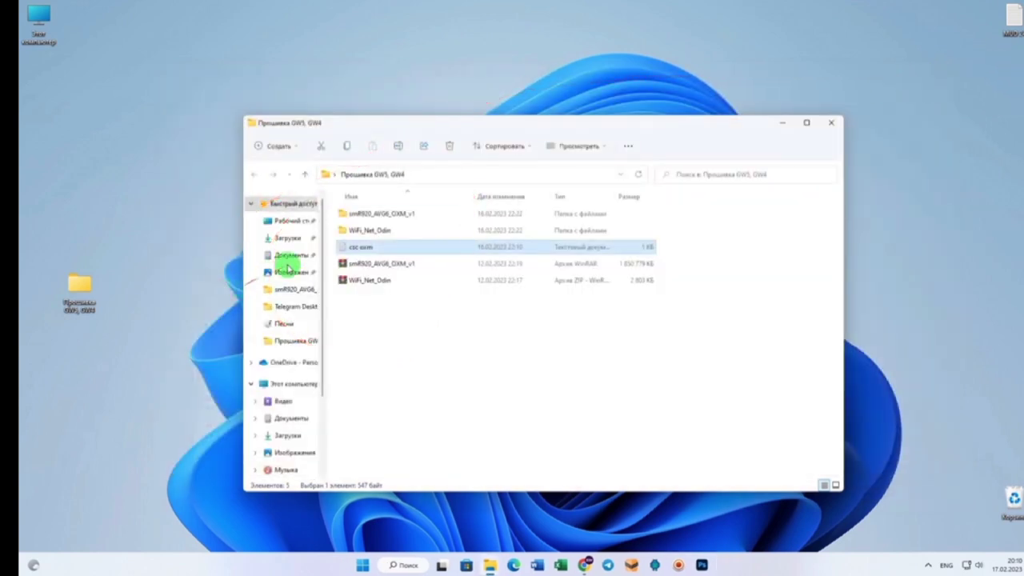
Step: Launch NetOdin3 from the WiFi_Net_Odin folder and load the smR920_AVG6_OXM_v1 firmware file as the AP file
double_click(360, 231)
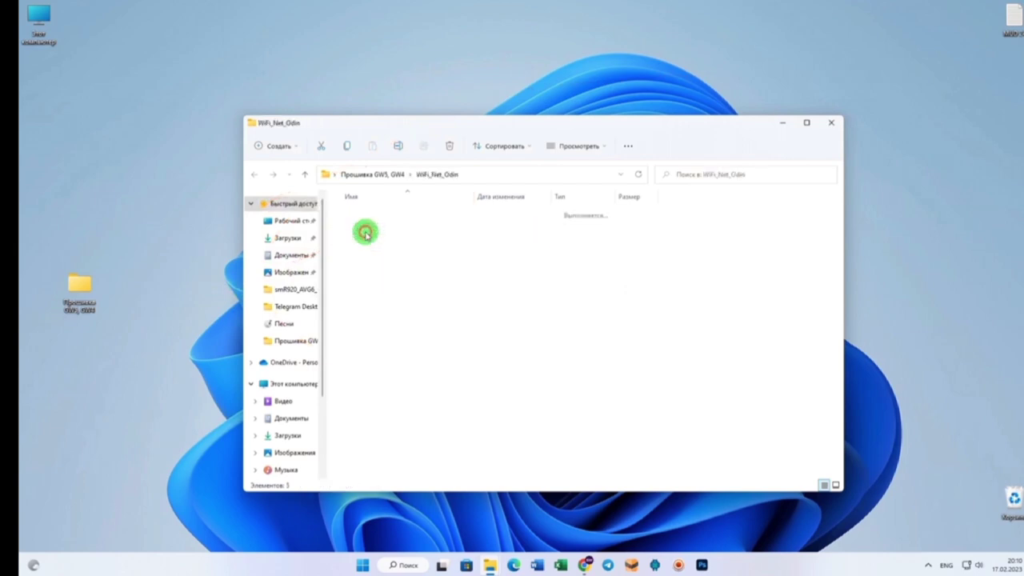
double_click(364, 214)
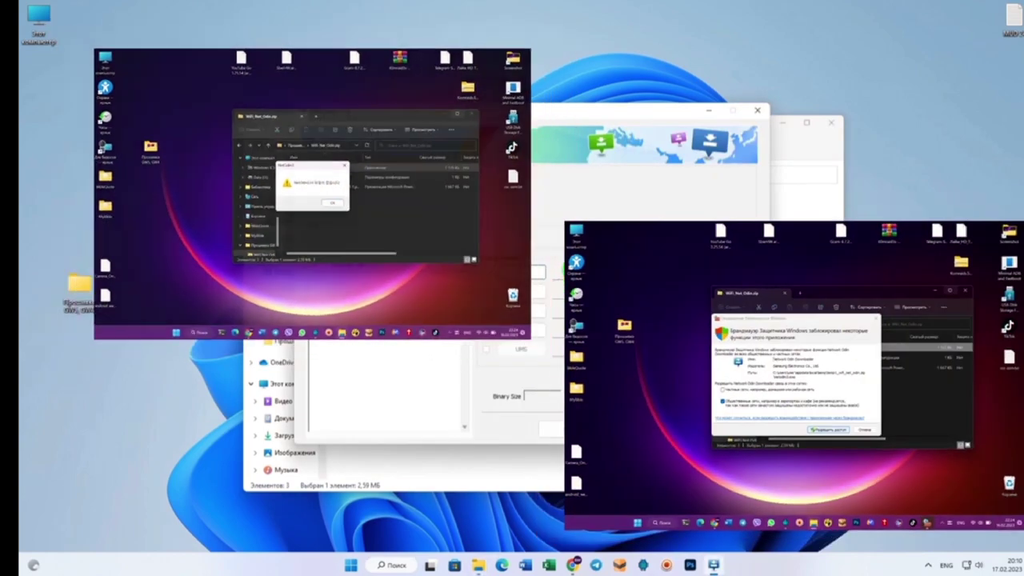
click(532, 296)
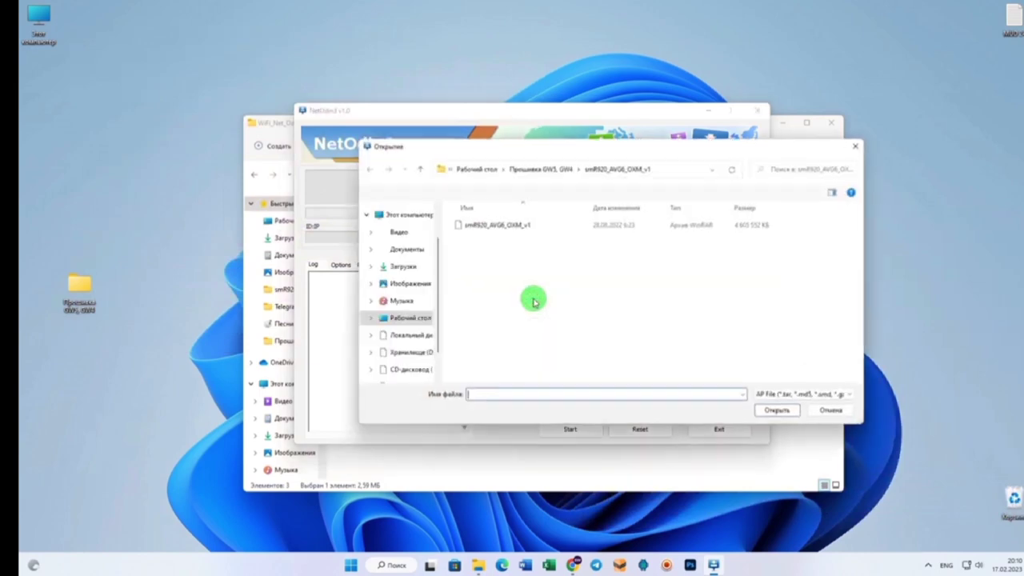
click(459, 168)
double_click(474, 231)
double_click(471, 227)
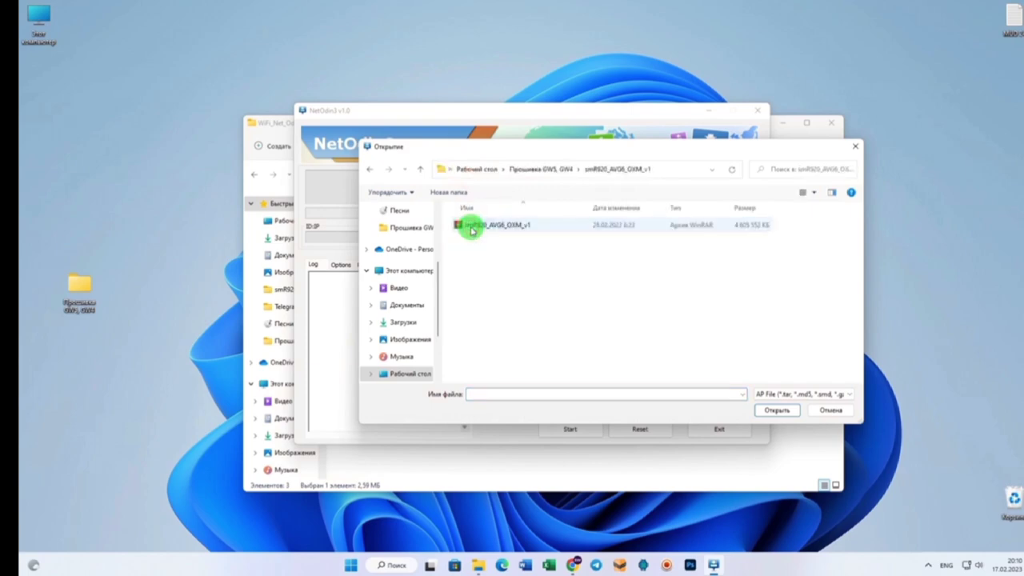
click(473, 226)
click(763, 410)
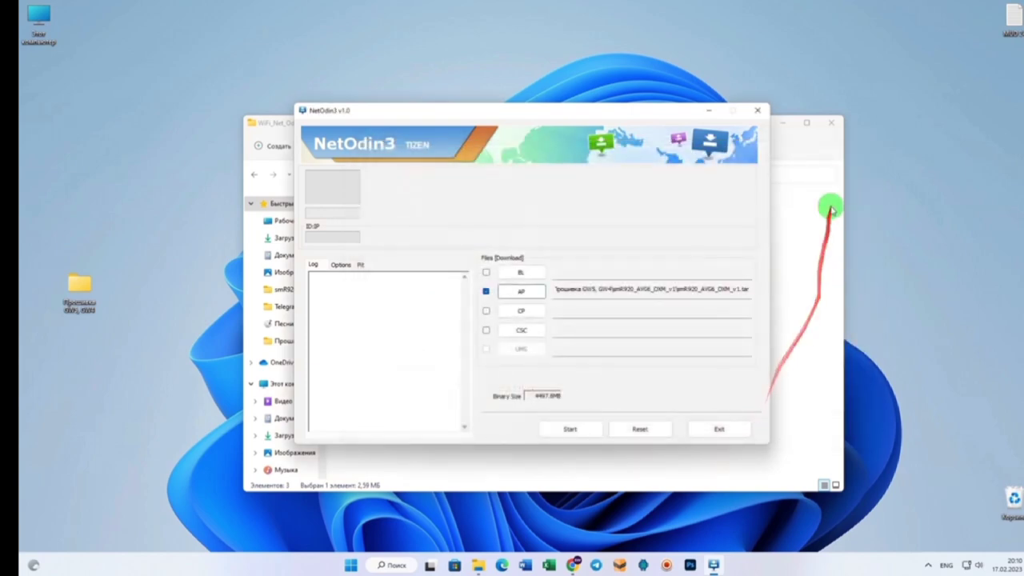
Step: Clear the folder window from view and move the NetOdin3 window to the upper-right part of the desktop
click(787, 122)
click(759, 112)
drag(572, 116, 836, 27)
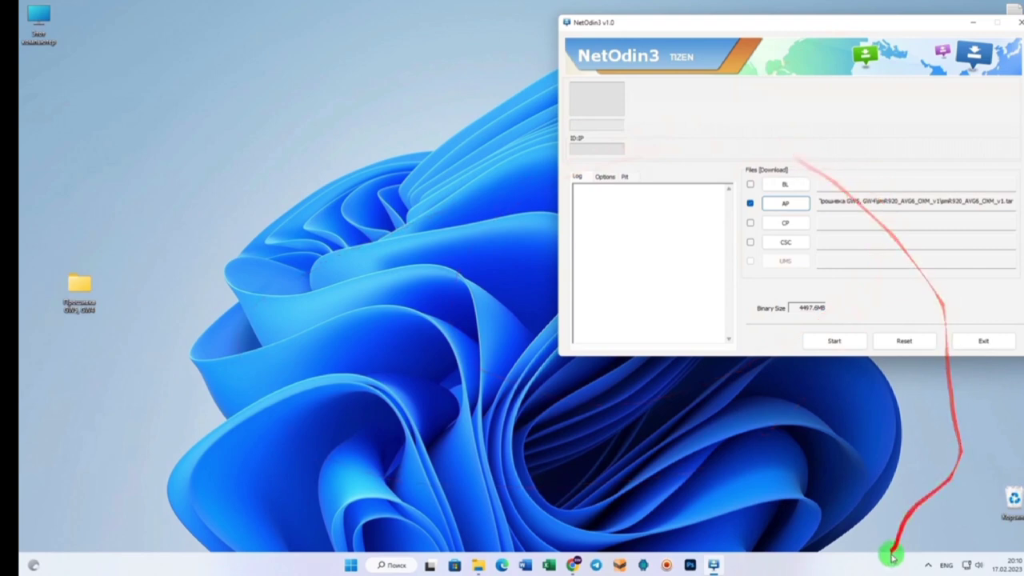
Step: Turn on Wi-Fi and connect to the watch's SM-R920-0354 network, and start flashing the firmware in NetOdin3
click(926, 567)
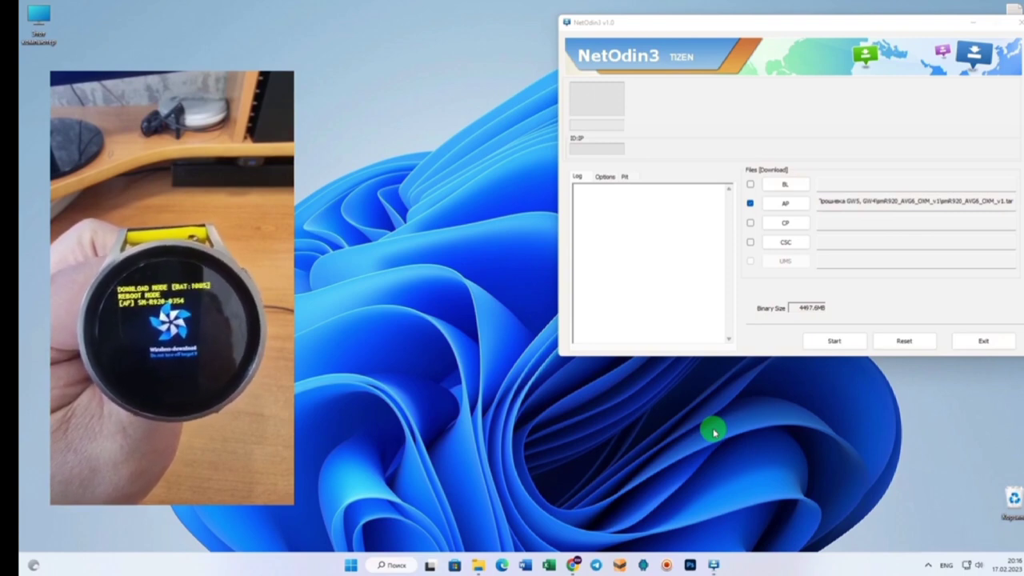
click(968, 565)
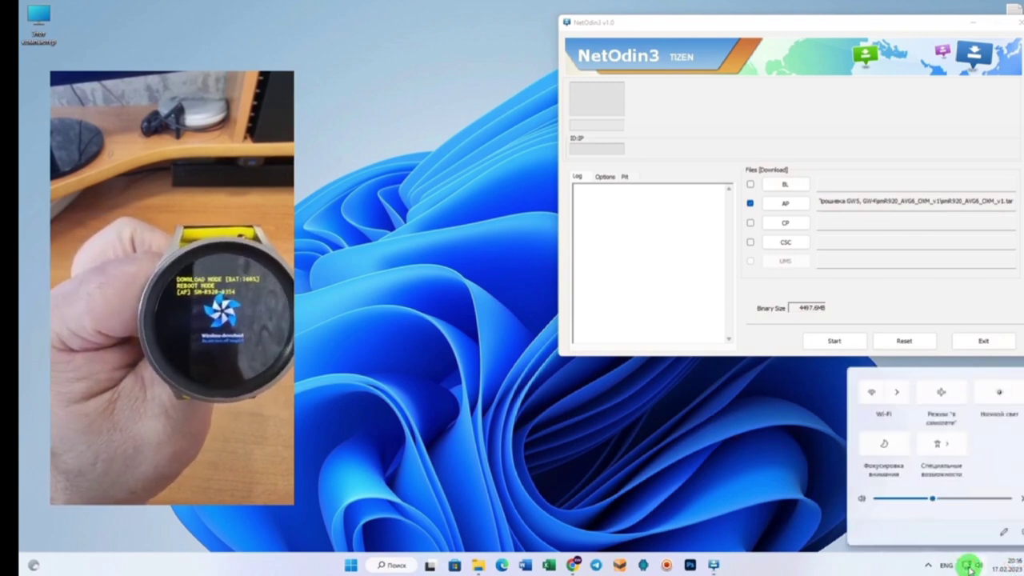
click(896, 392)
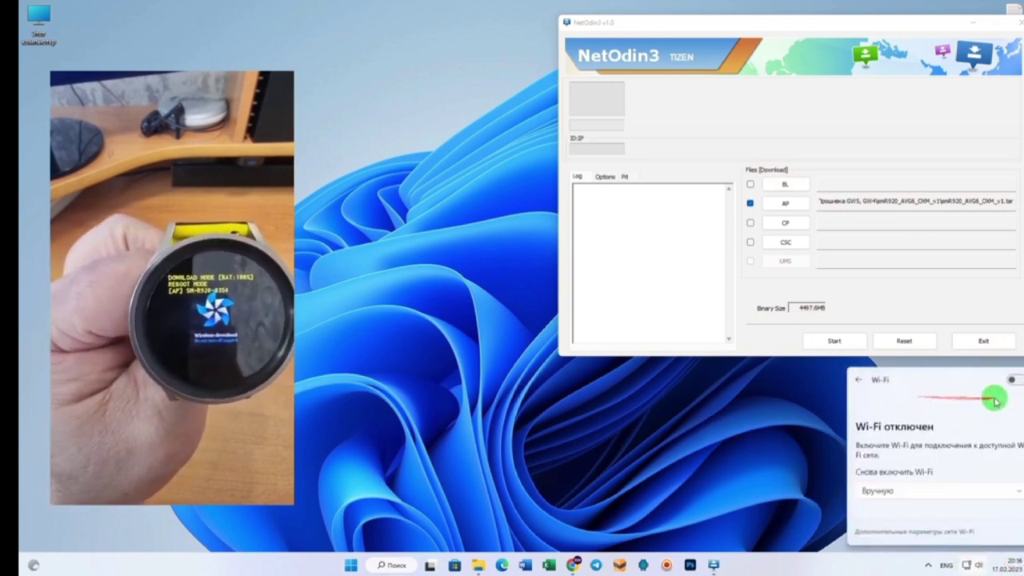
click(1012, 381)
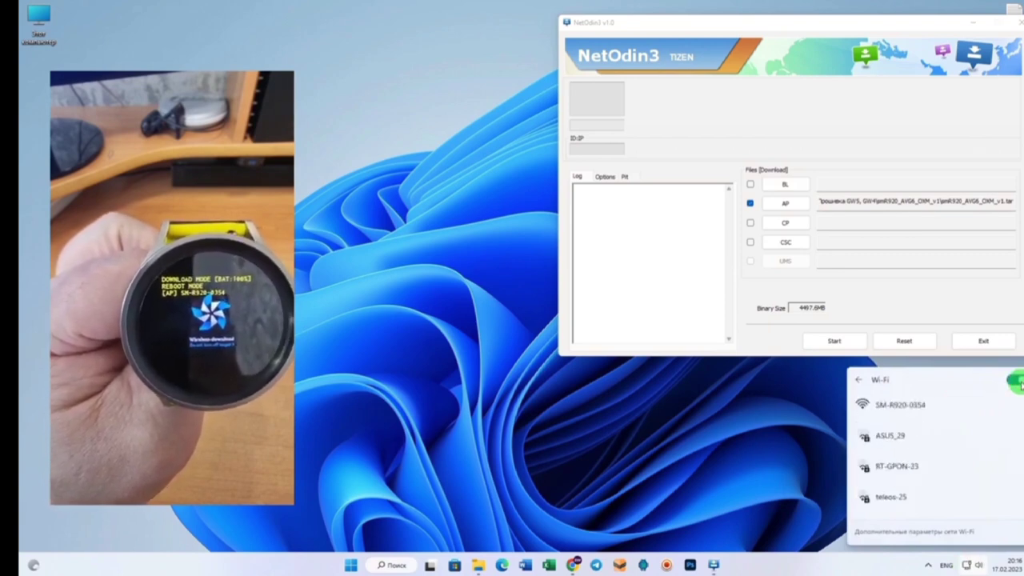
click(911, 408)
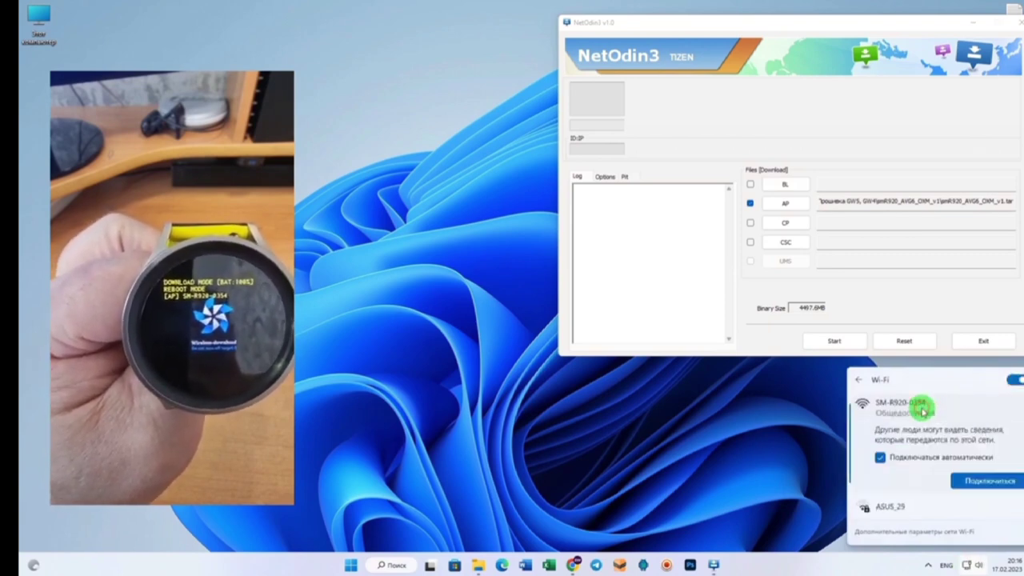
click(964, 481)
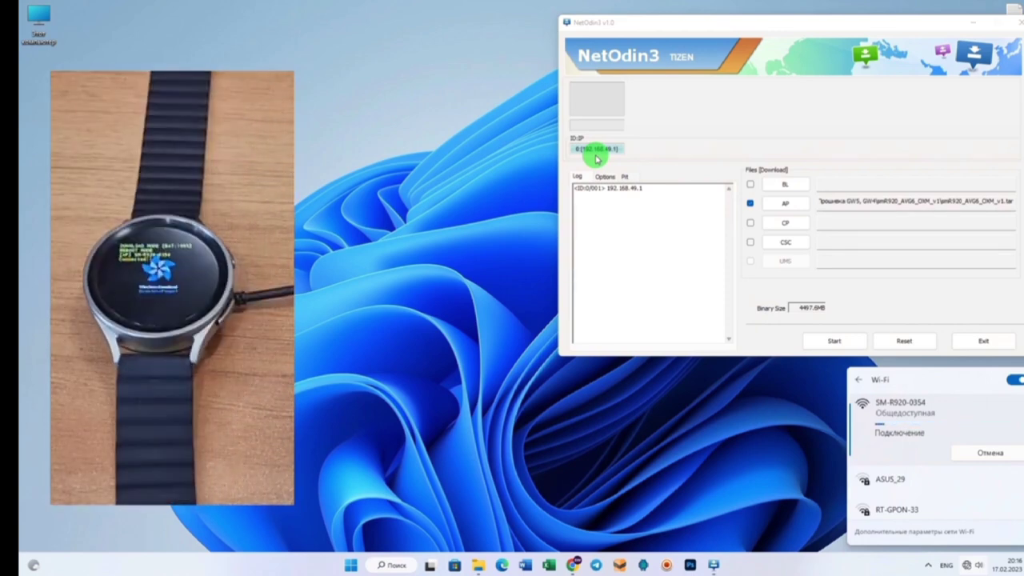
click(834, 341)
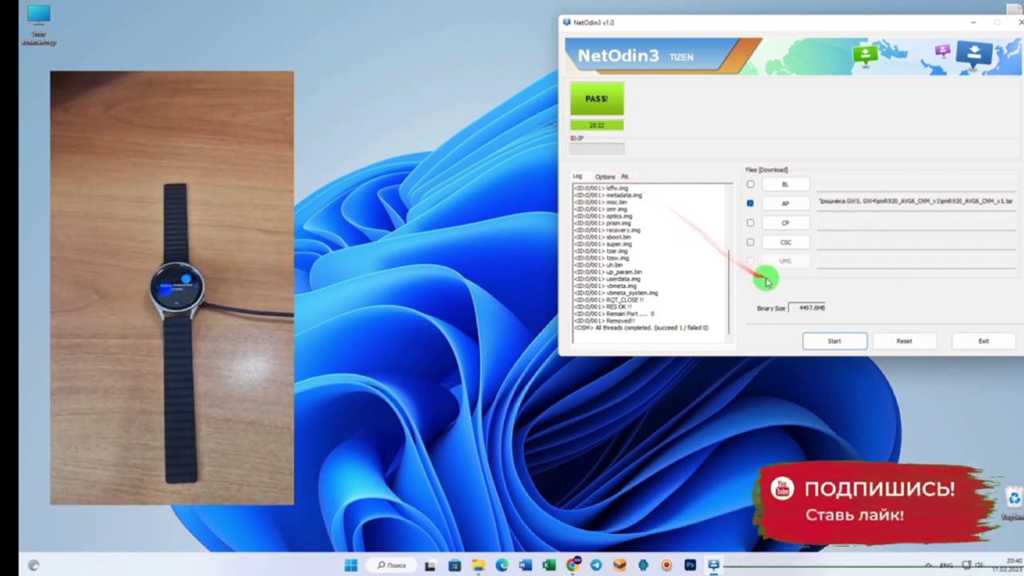
Step: Switch to Chrome and view the SW channel page on YouTube
click(928, 563)
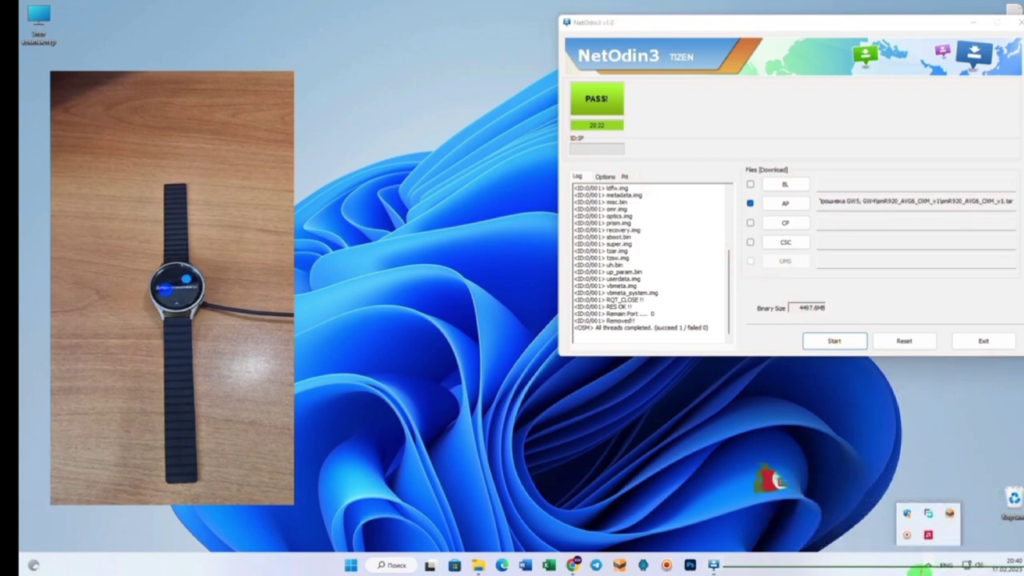
mouse_move(572, 566)
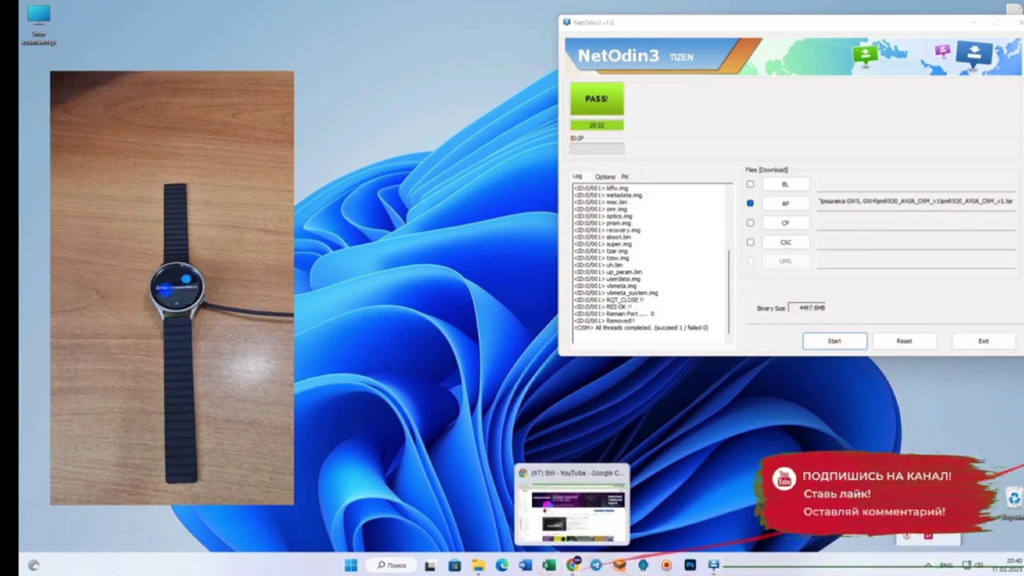
click(570, 566)
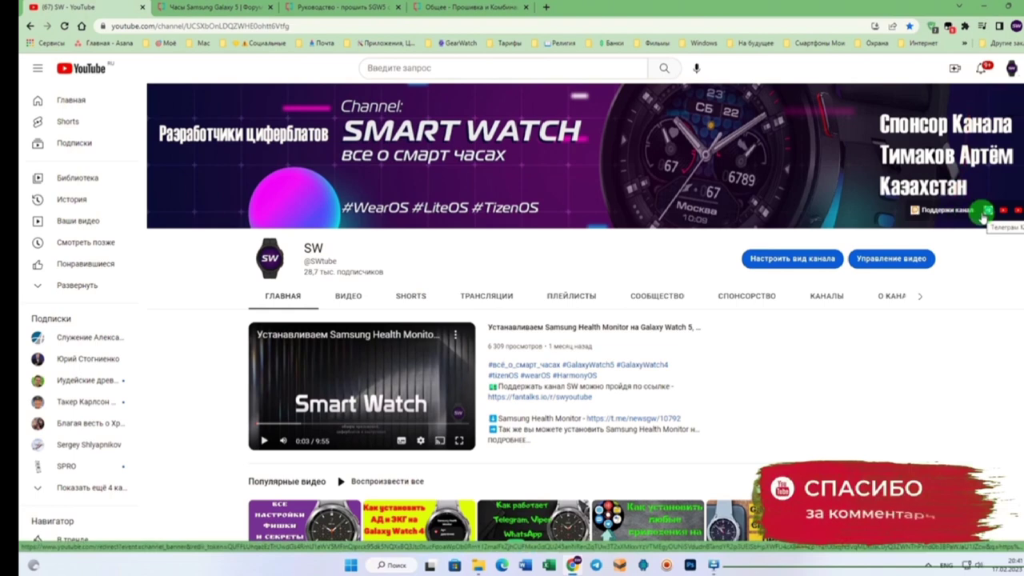
click(926, 568)
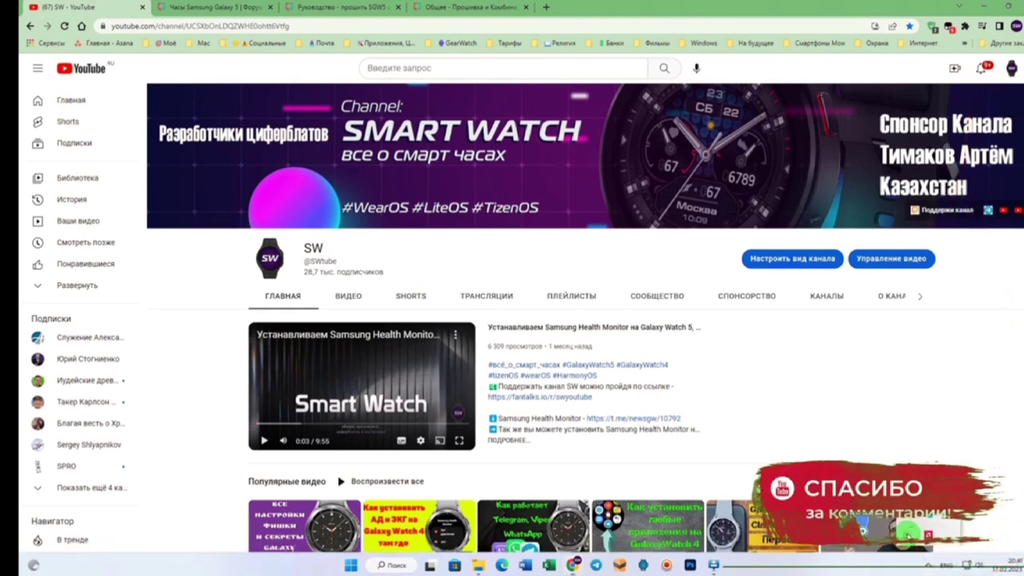